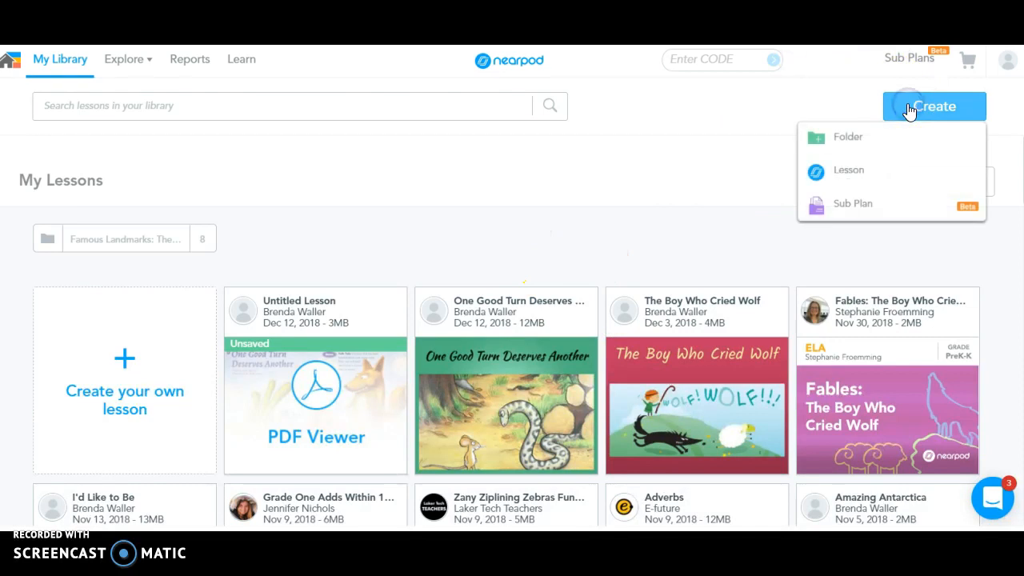
Create a new lesson and add a Slide content page to it.
click(868, 174)
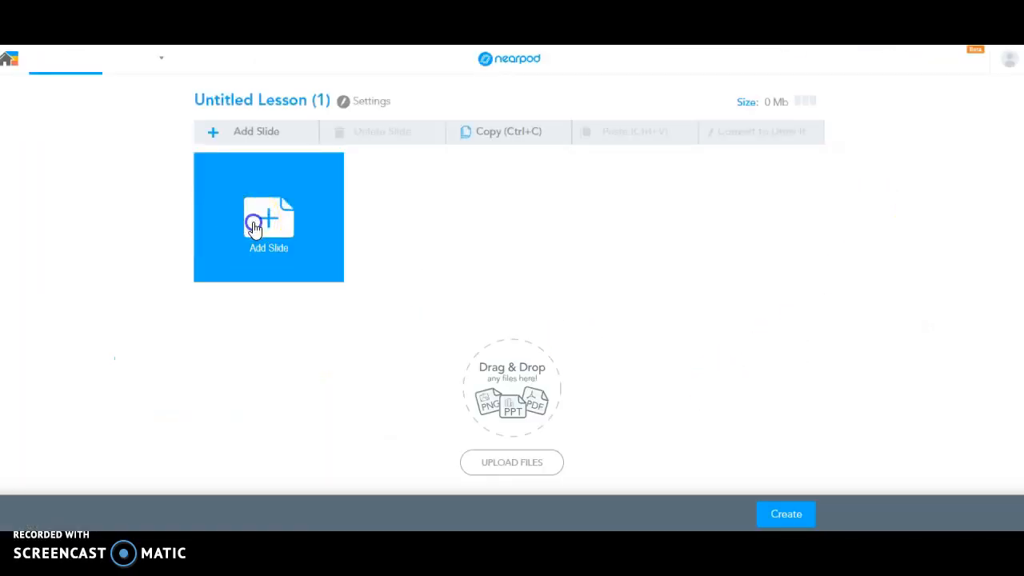
click(254, 223)
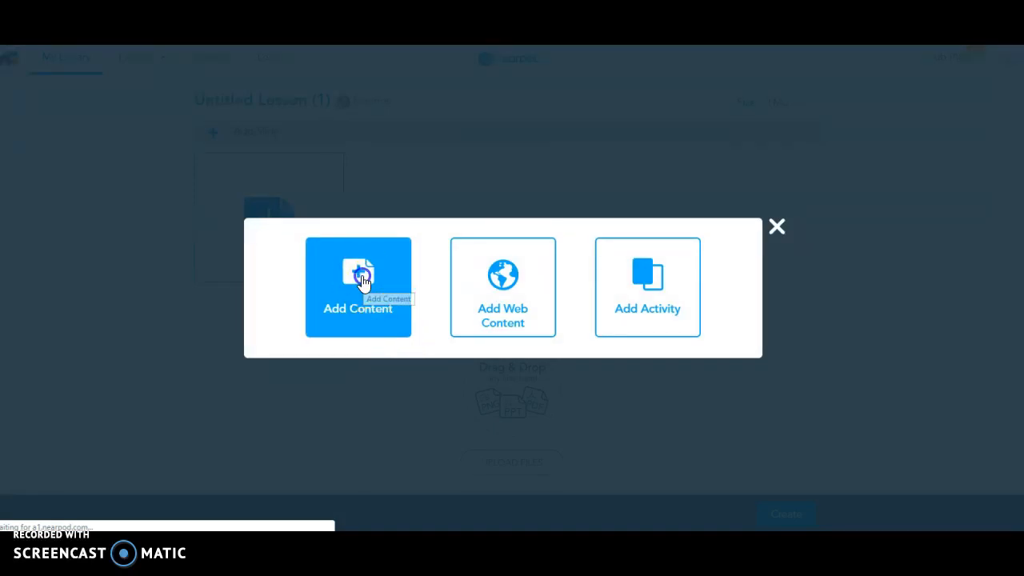
click(361, 276)
click(312, 349)
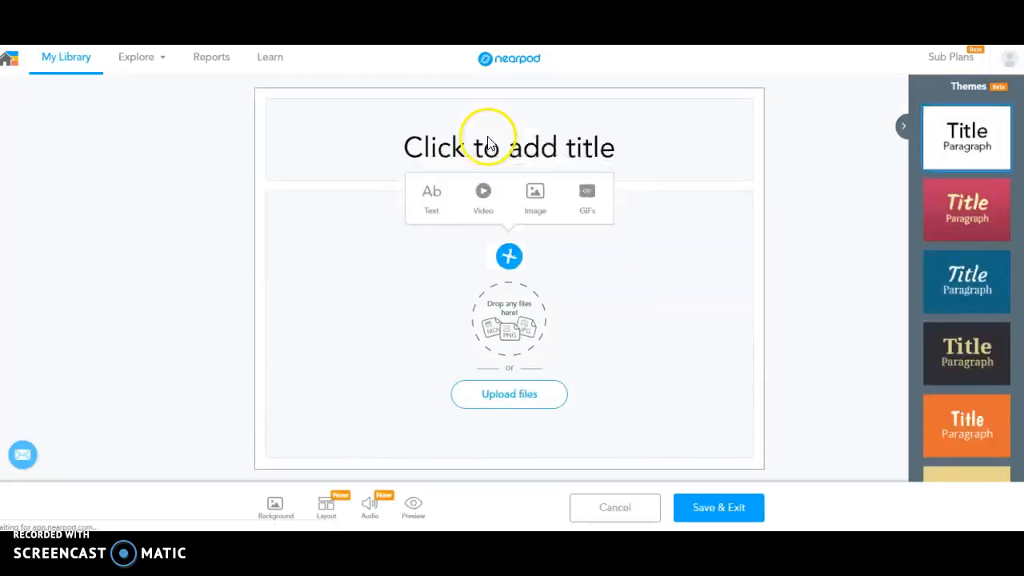
Enter "One Good Turn Deserves Another" as the slide's title.
click(487, 137)
text(One)
click(496, 113)
text(o)
key(BackSpace)
text(GOod)
key(BackSpace)
key(BackSpace)
key(BackSpace)
text(oo)
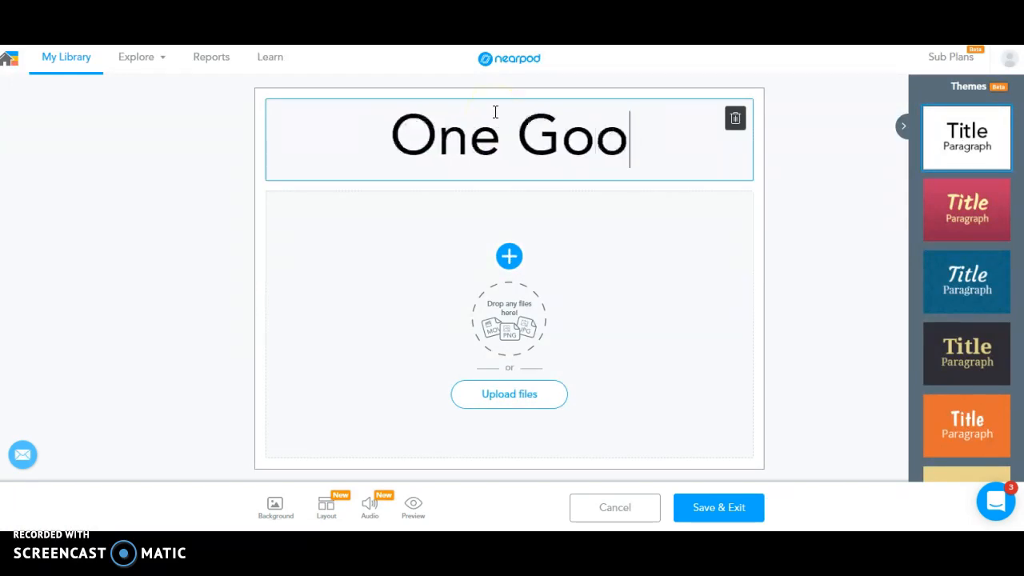
text(d Turn )
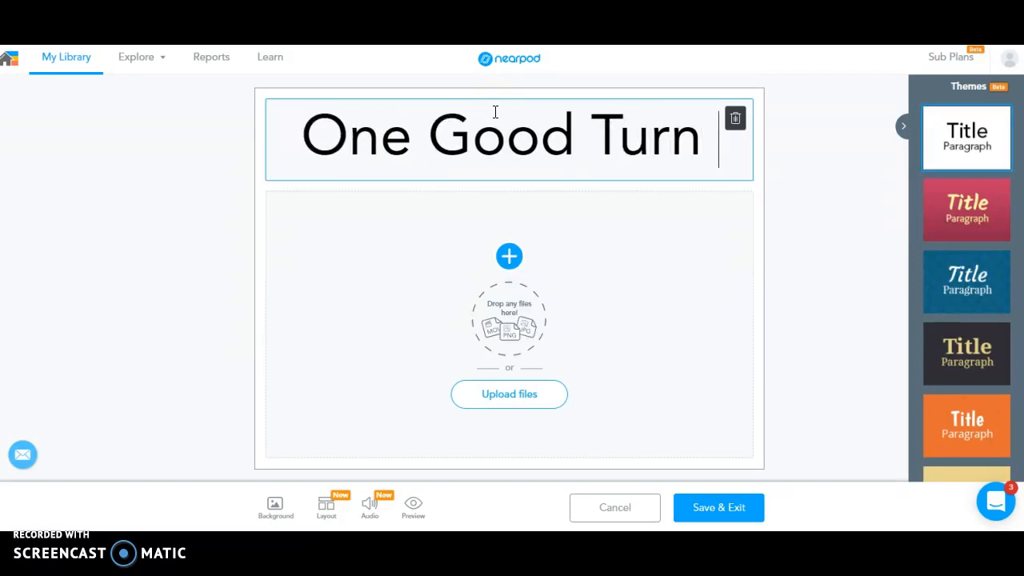
text(Deserves )
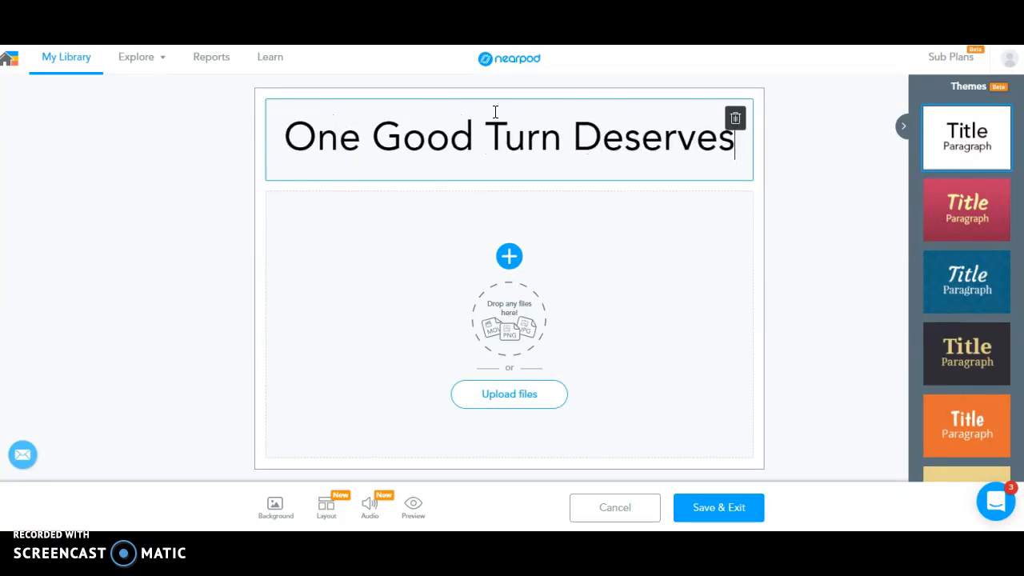
text(Another)
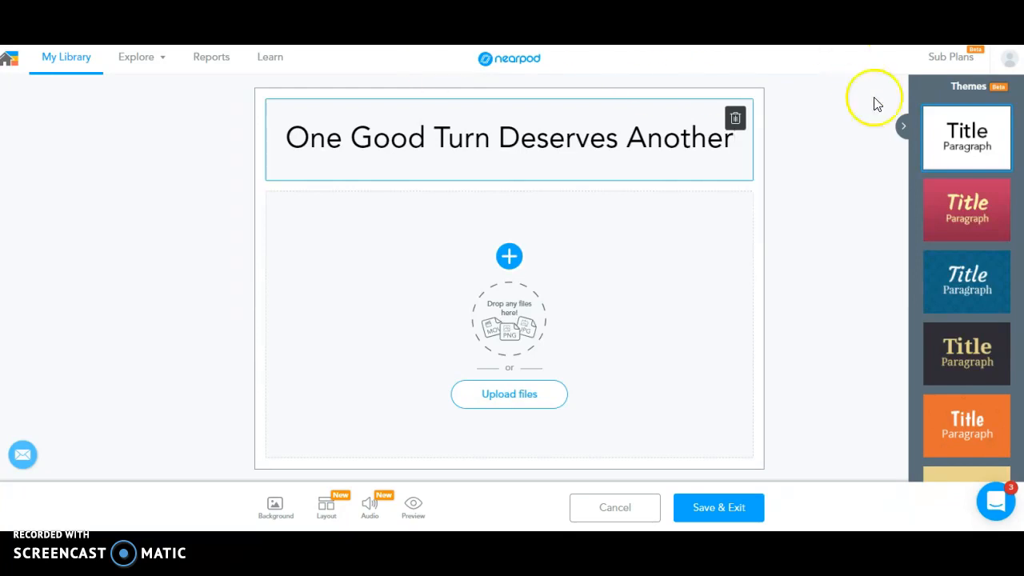
Apply the red theme with the italic yellow title to the slide and save it to the lesson.
click(948, 207)
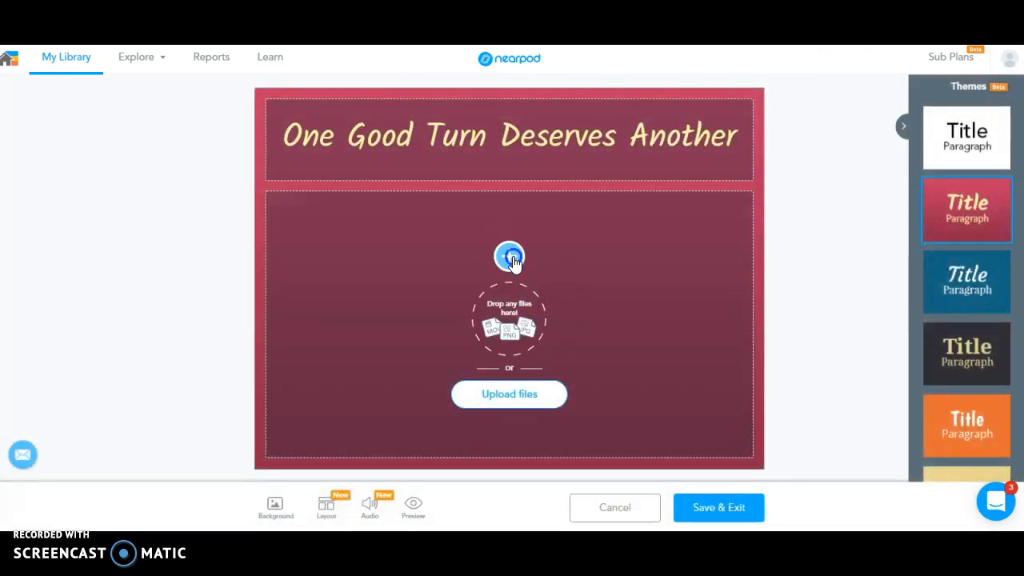
click(510, 256)
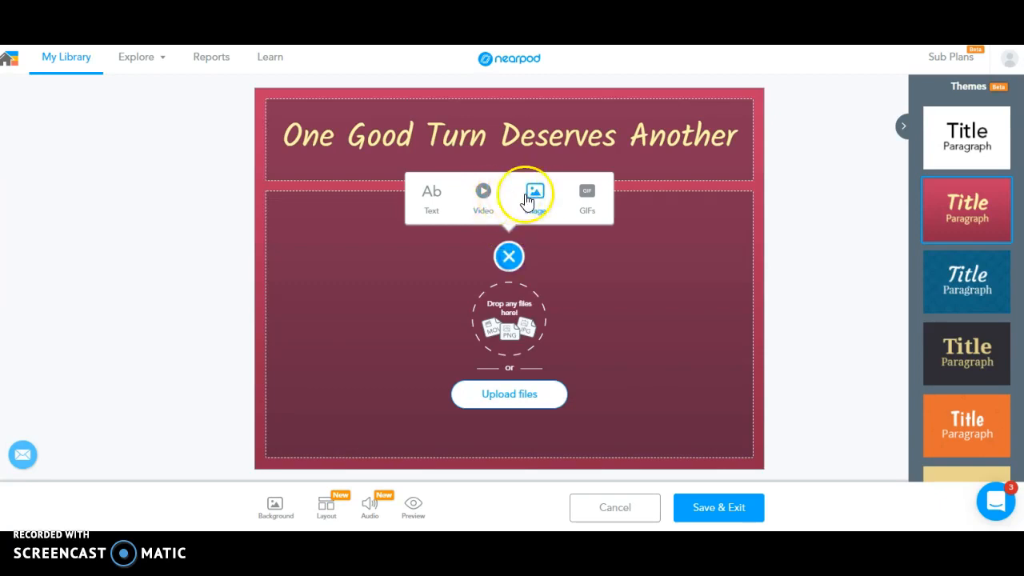
click(708, 507)
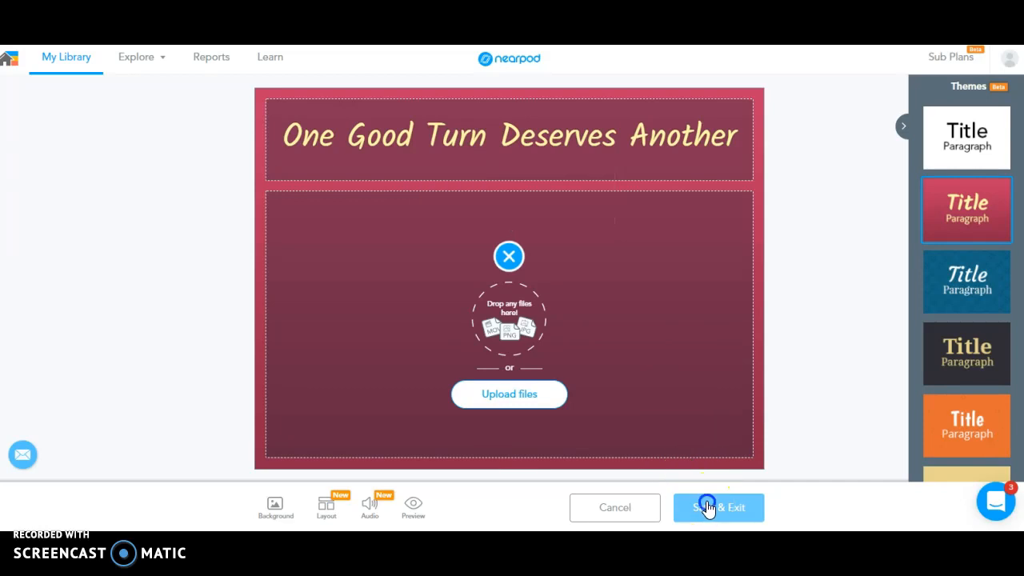
click(561, 222)
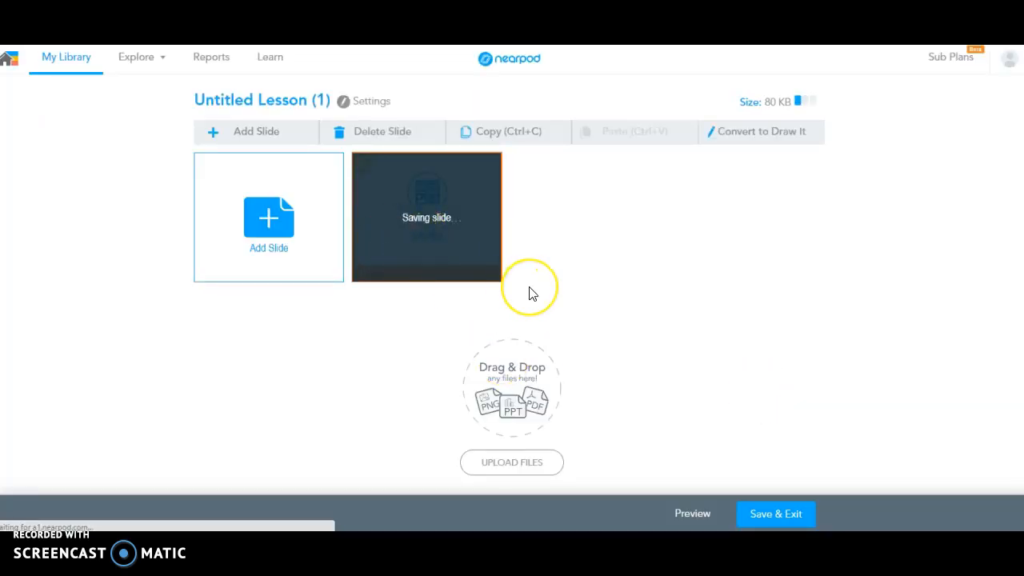
Add a PDF Viewer slide with the file One Good Turn Deserves Another uploaded from the computer.
click(247, 222)
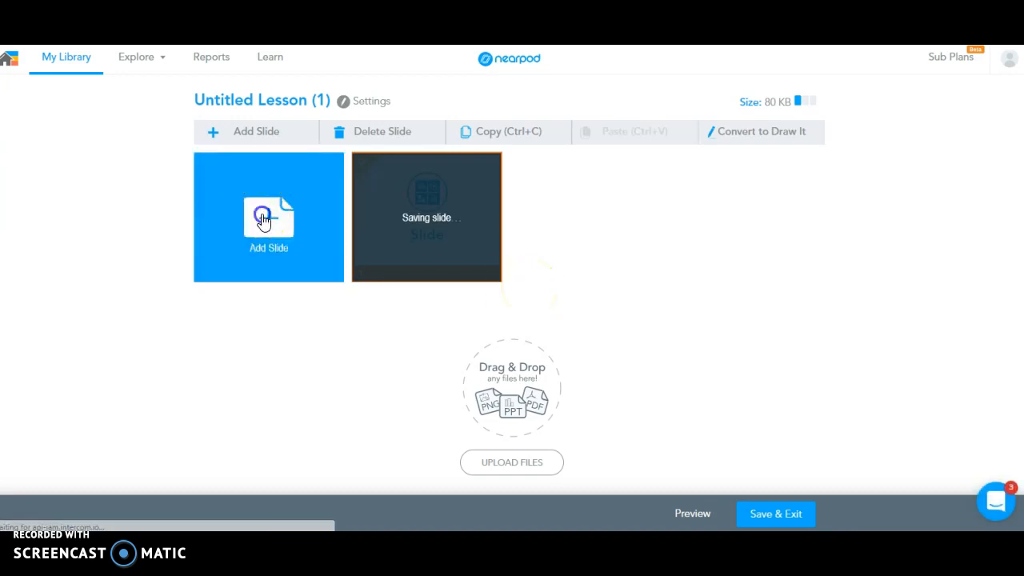
click(394, 295)
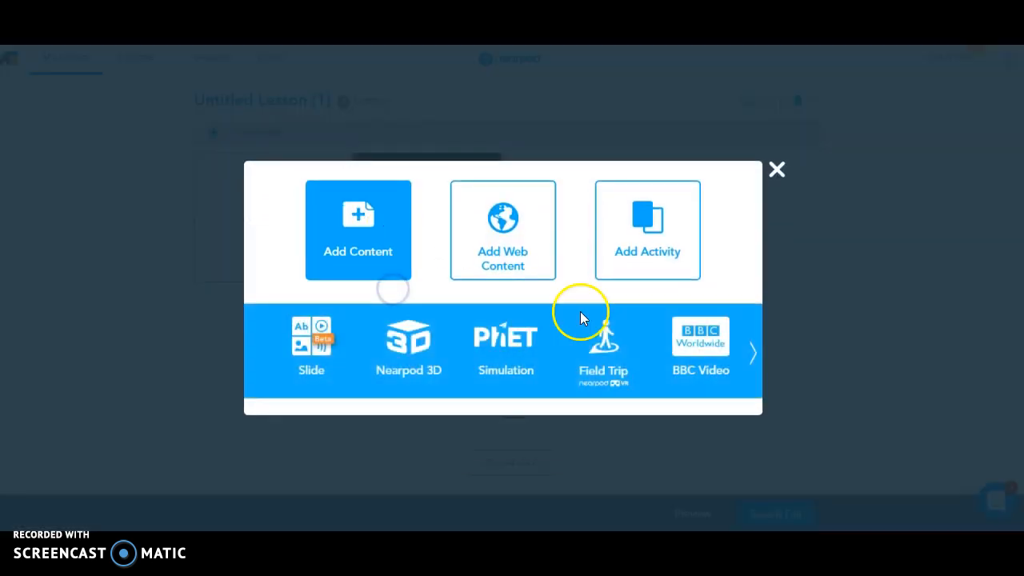
click(755, 354)
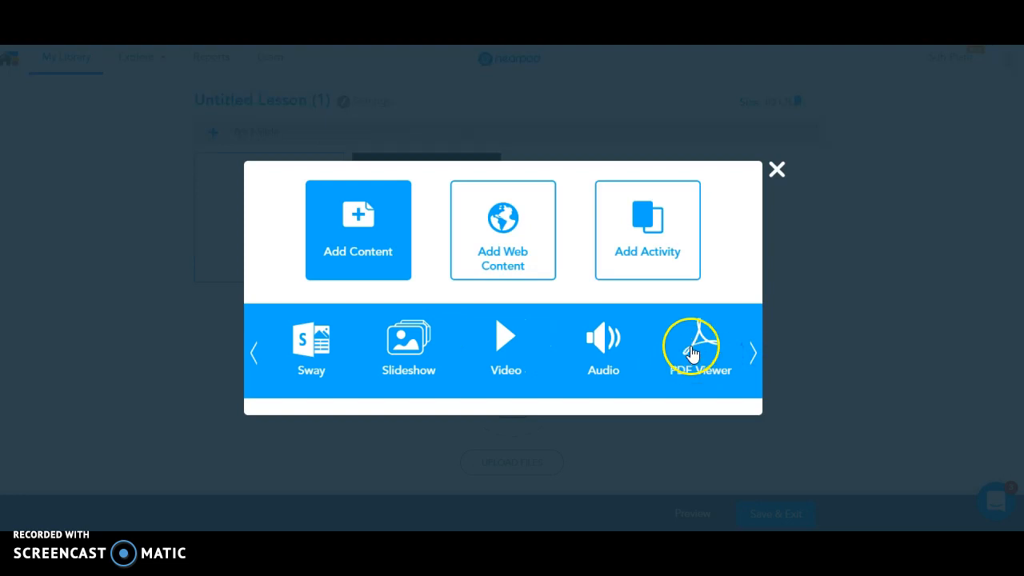
click(693, 346)
click(399, 295)
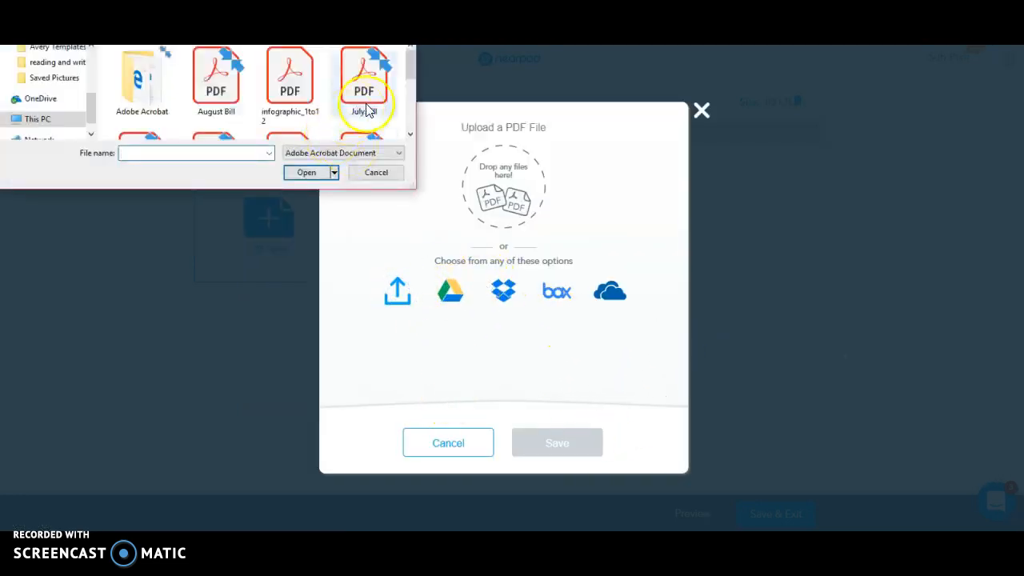
scroll(366, 91, down, 5)
scroll(282, 113, up, 3)
click(290, 84)
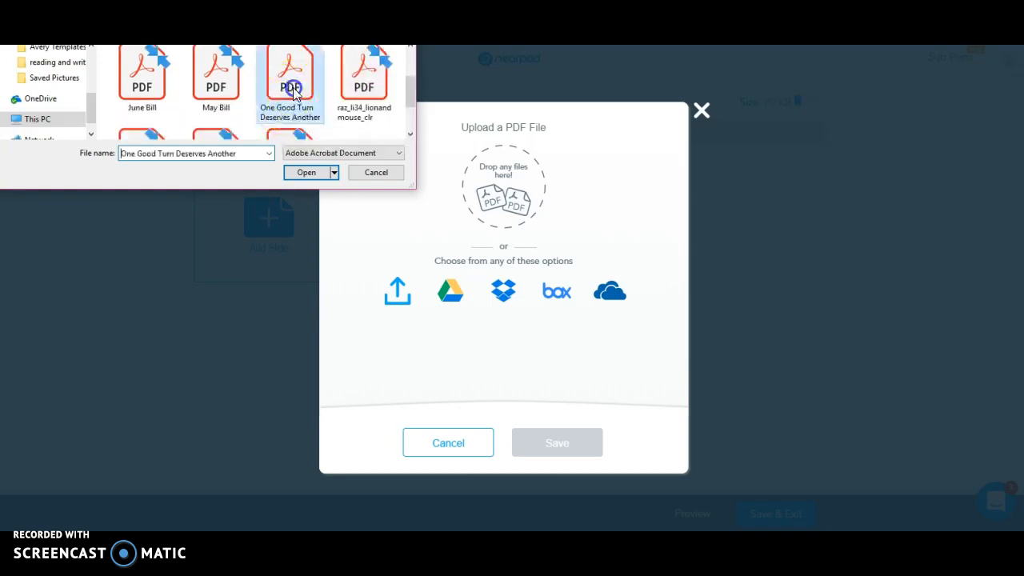
double_click(300, 92)
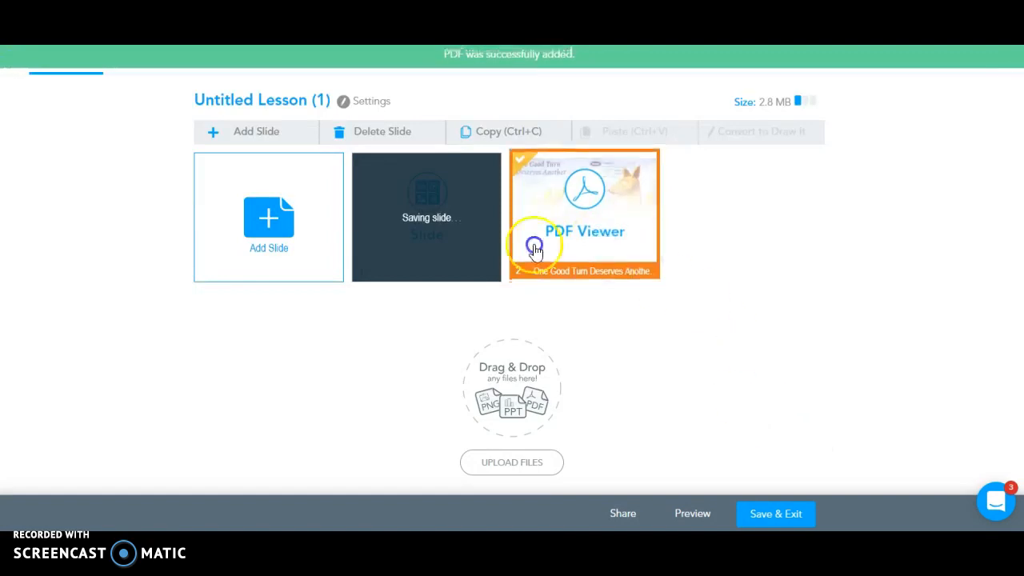
click(285, 210)
click(388, 266)
click(777, 167)
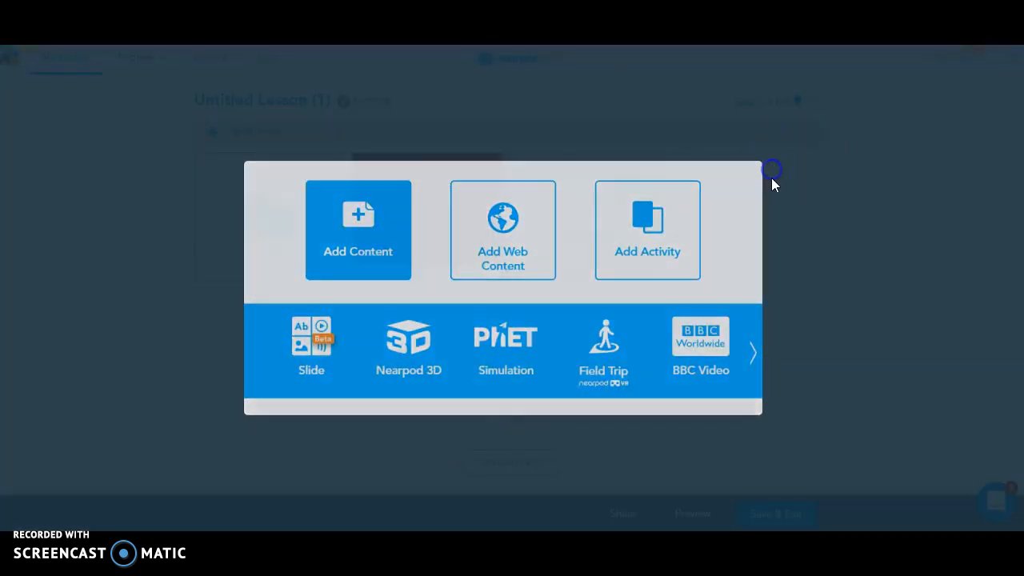
Add a Collaborate! activity with the description "How would you describe the mouse? What character traits describe the mouse?".
click(222, 201)
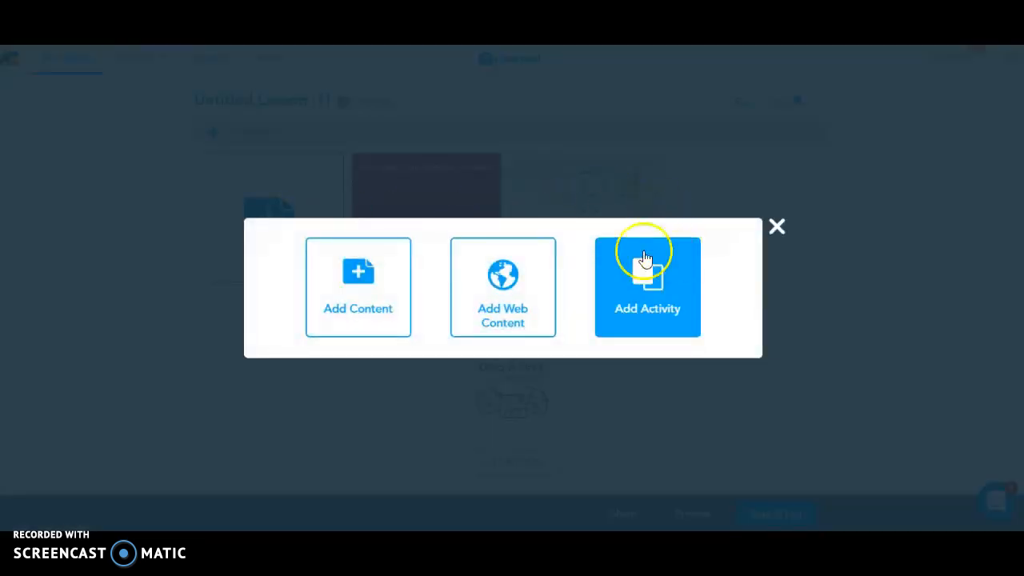
click(649, 272)
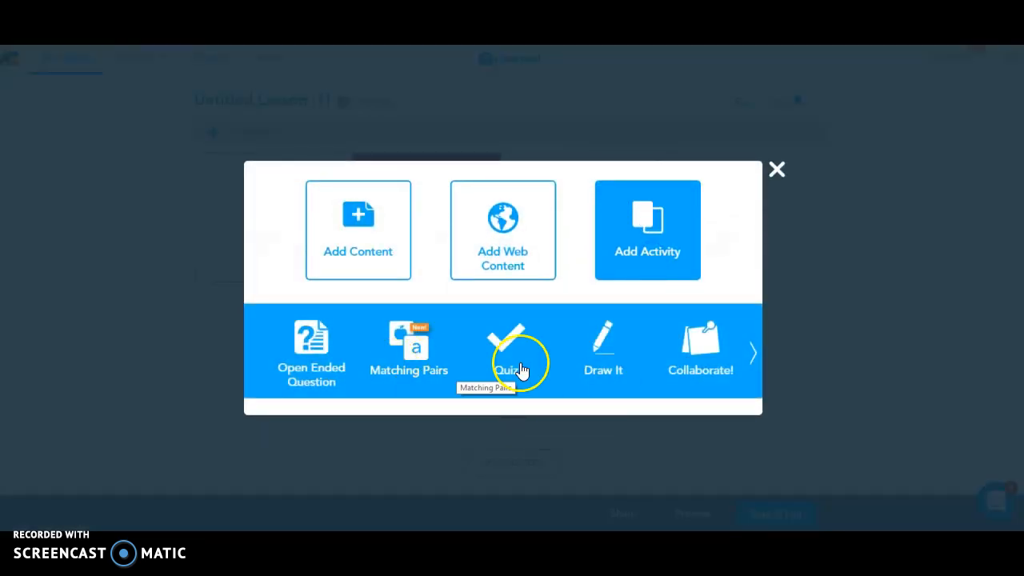
click(689, 344)
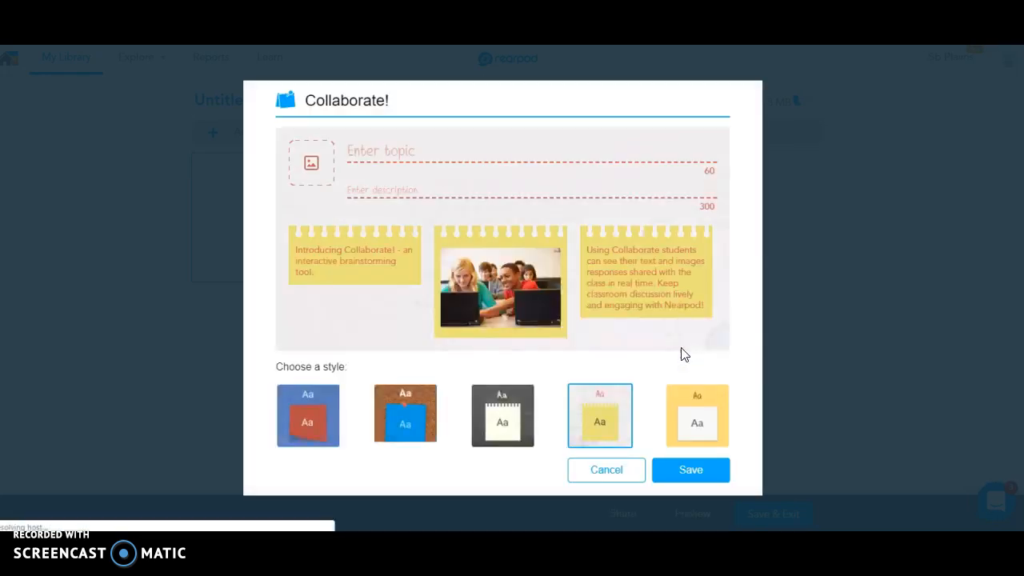
click(459, 153)
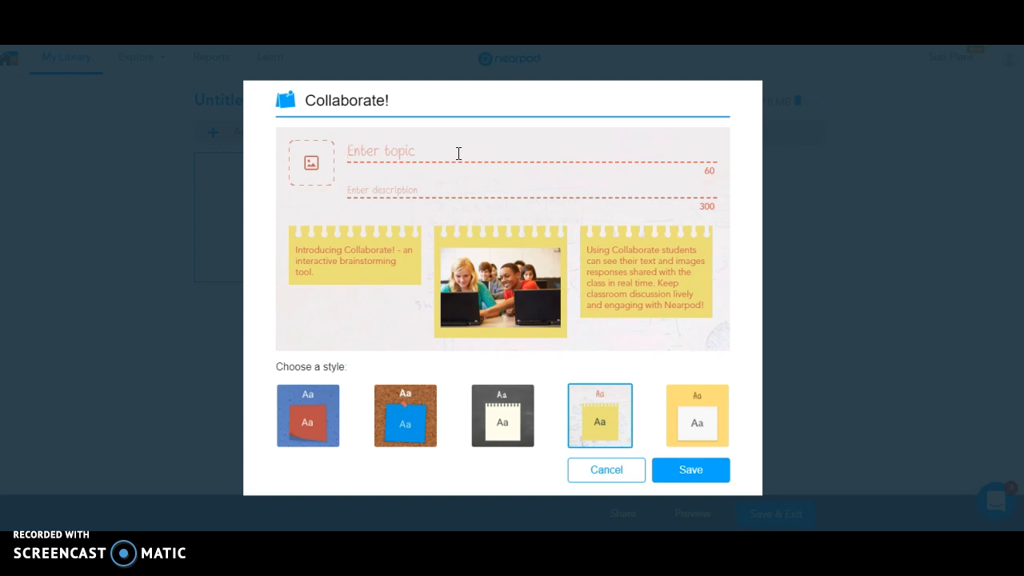
click(470, 193)
text(H)
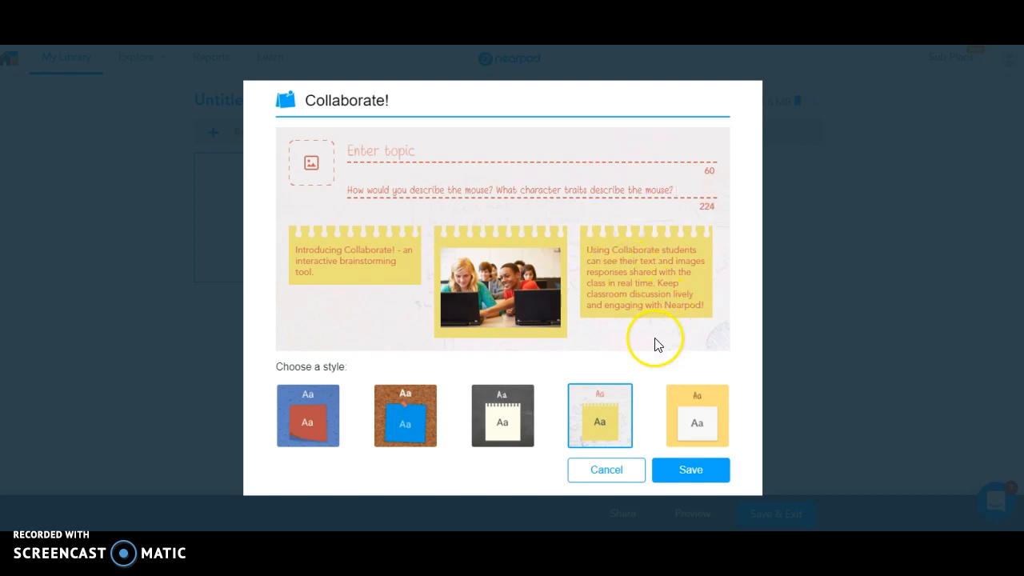
Give the Collaborate! board the blue style with red notes and save the activity.
click(406, 418)
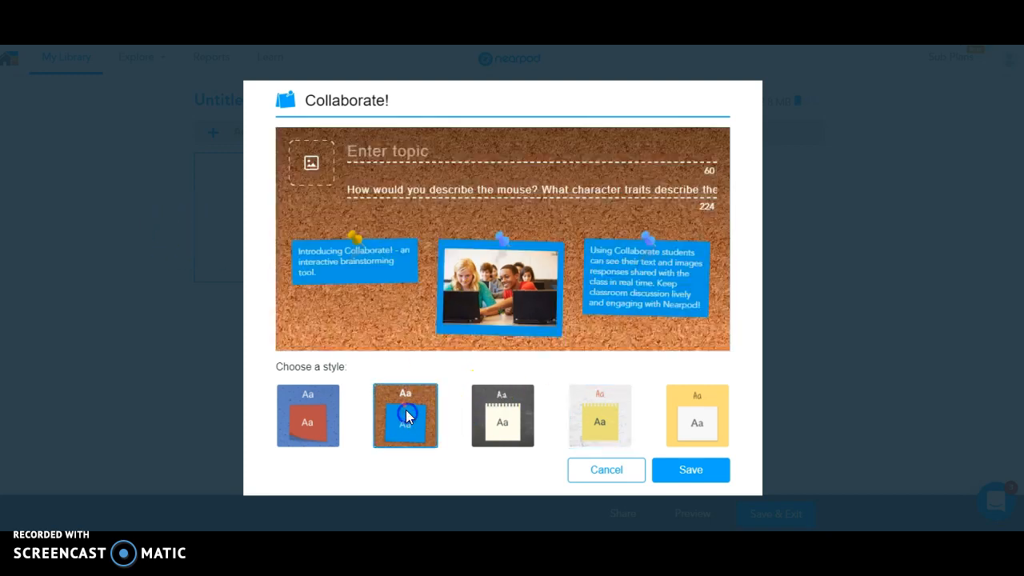
click(306, 415)
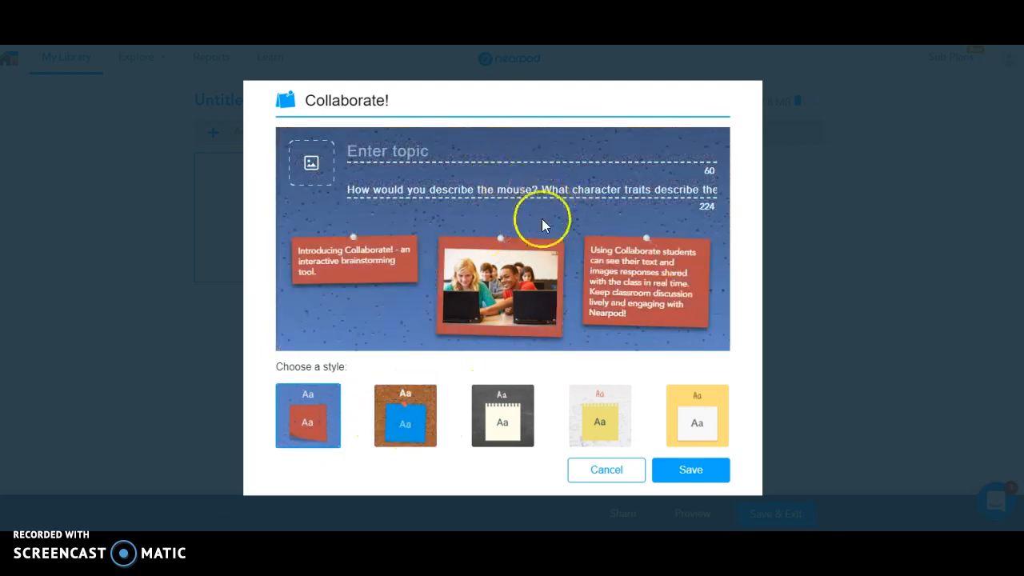
click(713, 468)
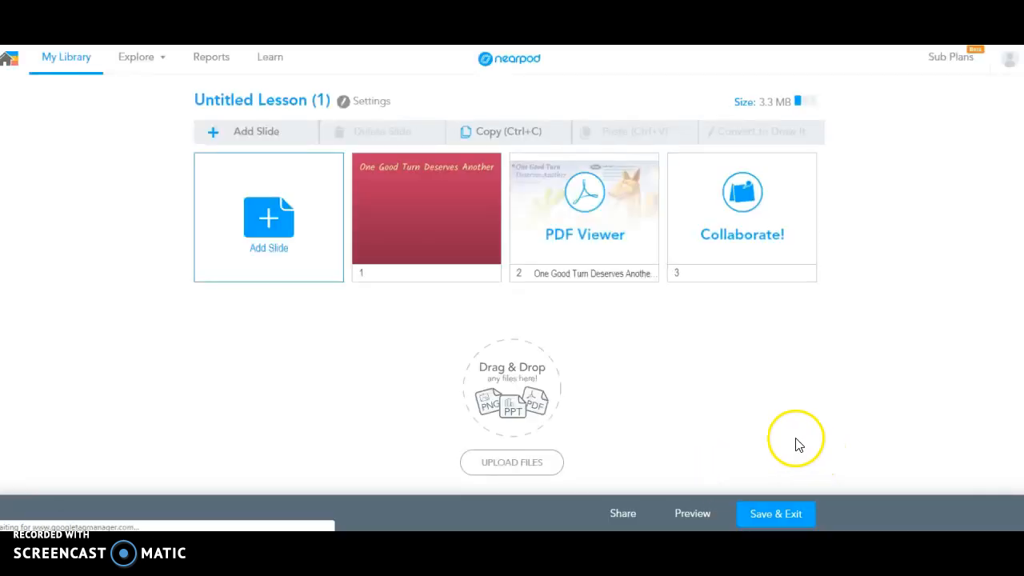
Add an Open Ended Question activity and attach the PDF One Good Turn Deserves Another from the computer to it.
click(254, 232)
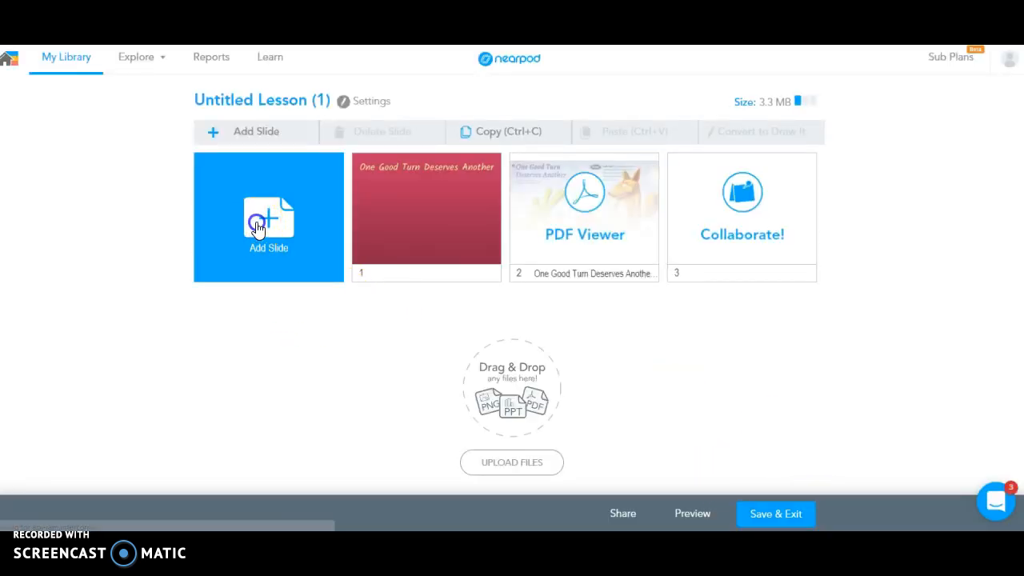
click(633, 319)
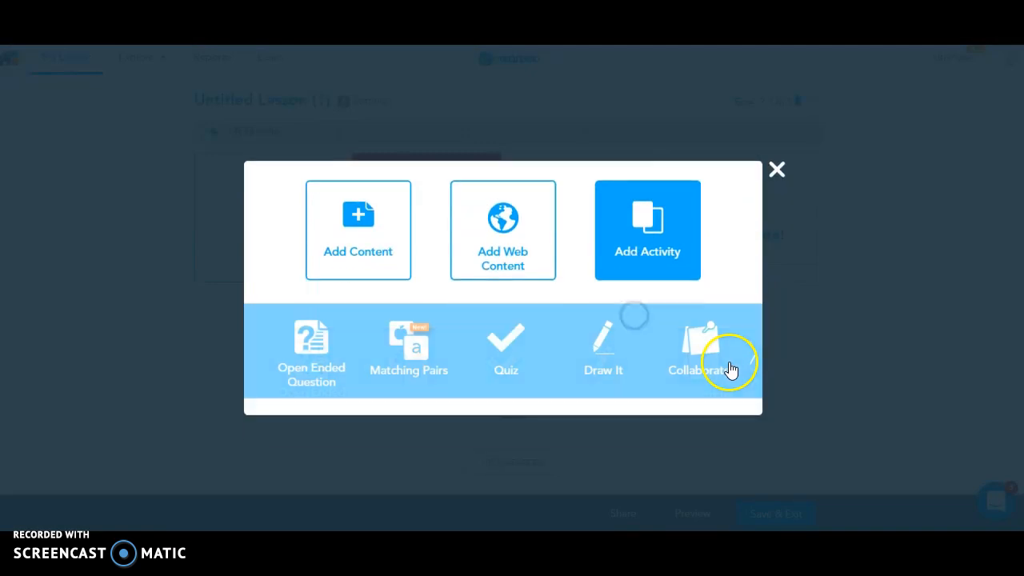
click(305, 338)
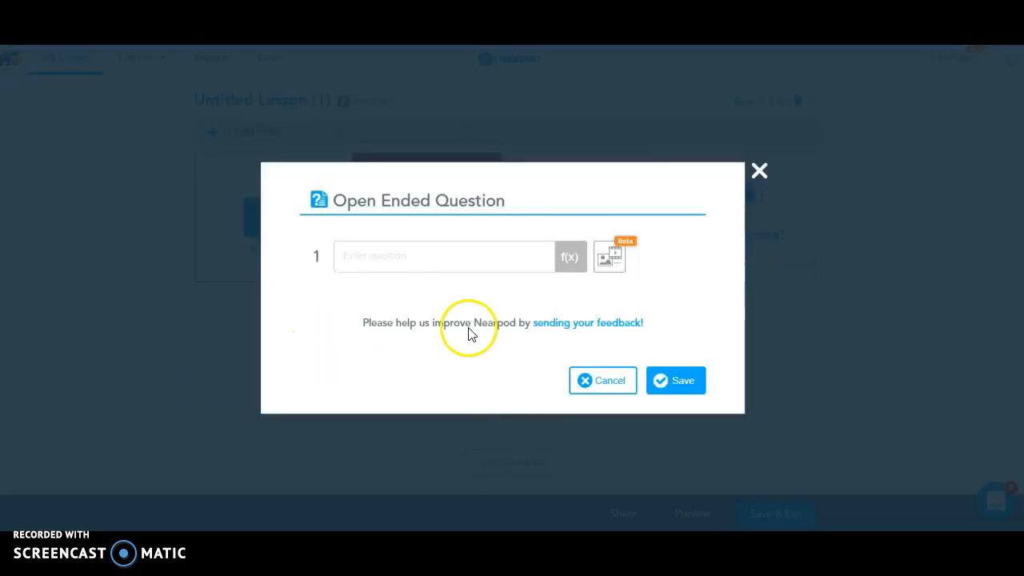
click(612, 257)
click(658, 242)
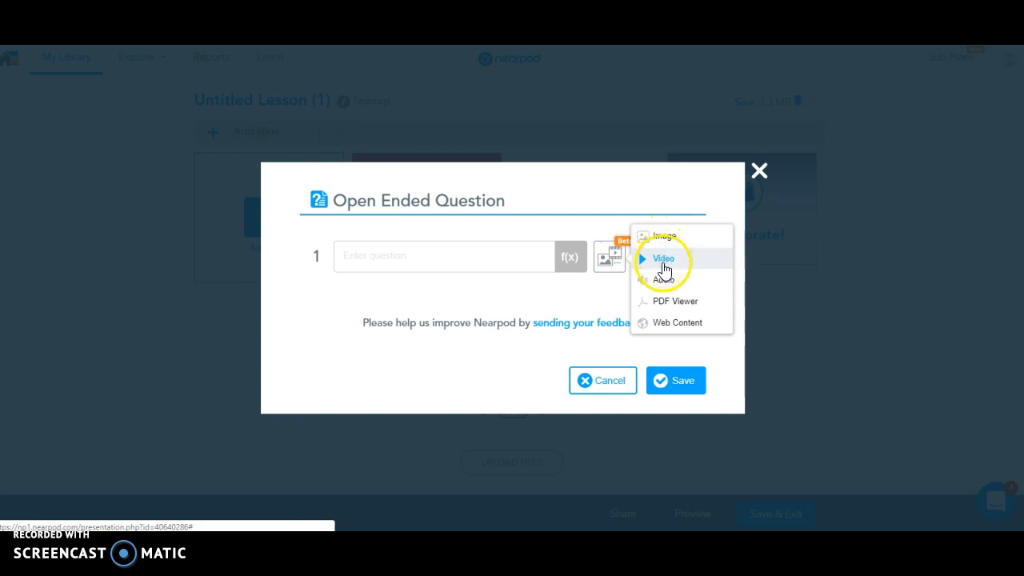
click(663, 302)
click(401, 342)
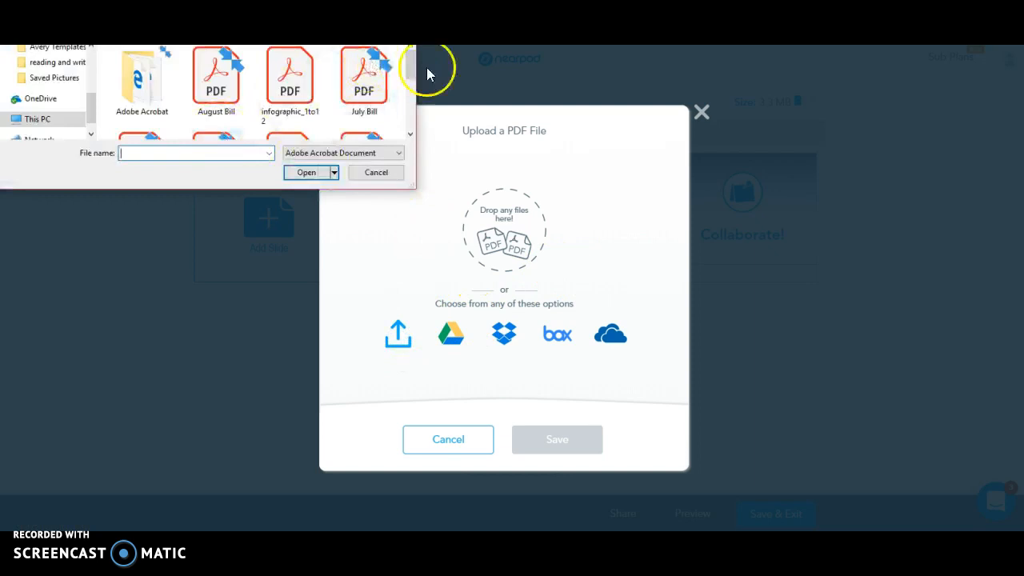
drag(411, 58, 404, 100)
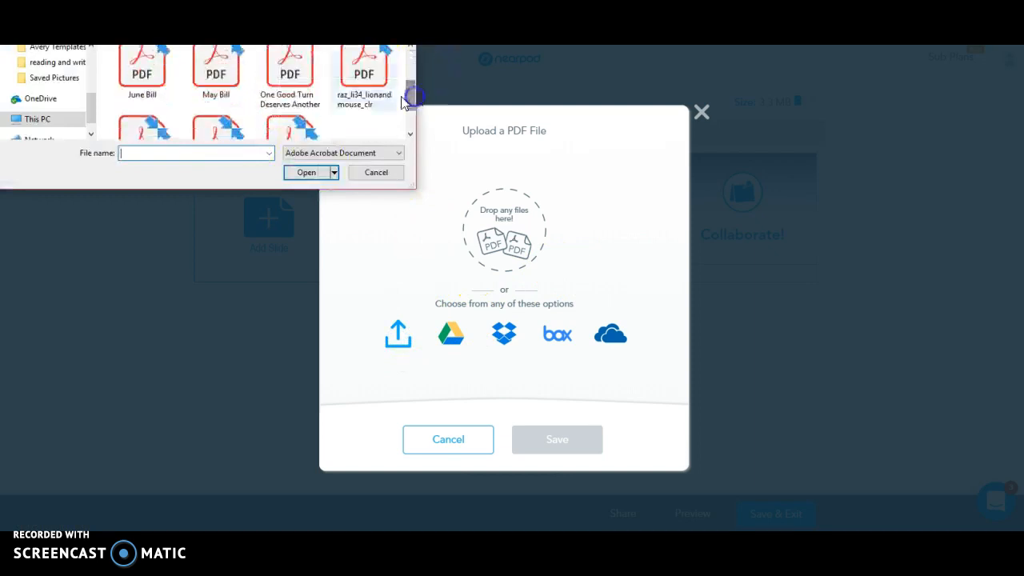
click(290, 87)
click(307, 172)
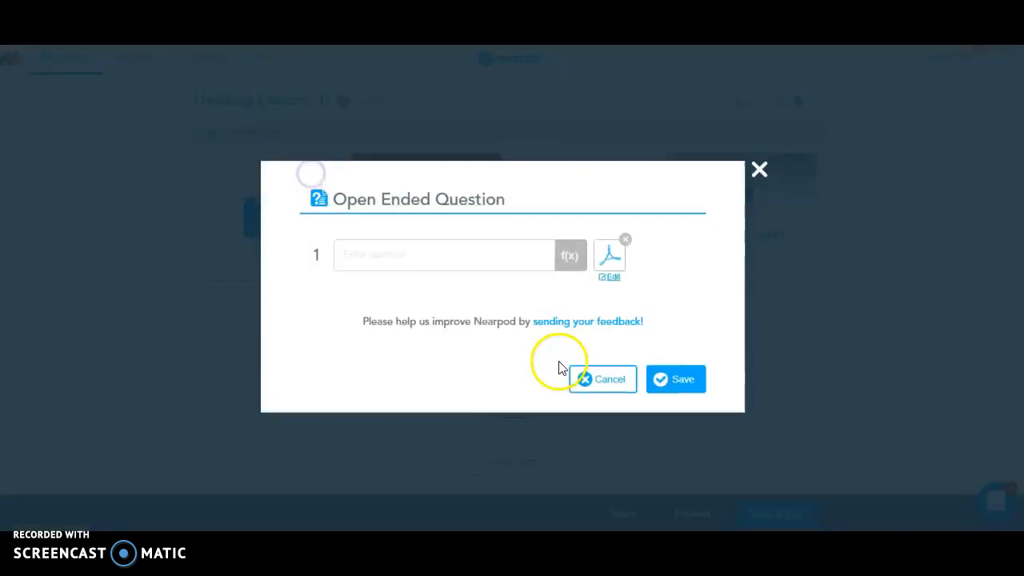
Enter the question "Would you describe the coyote as clever? Why or why not?" and save the activity.
click(447, 253)
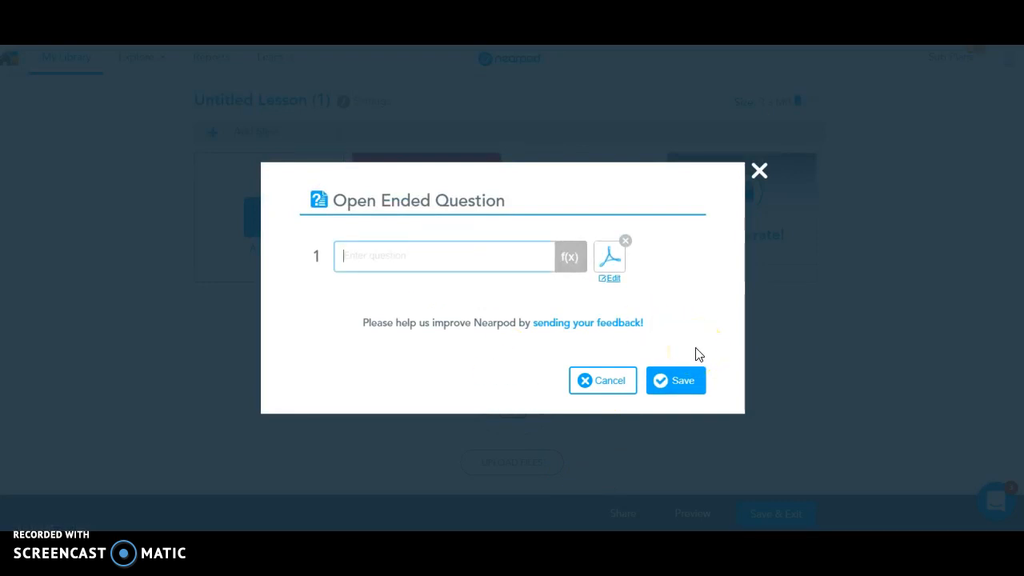
text(WOuld you describ)
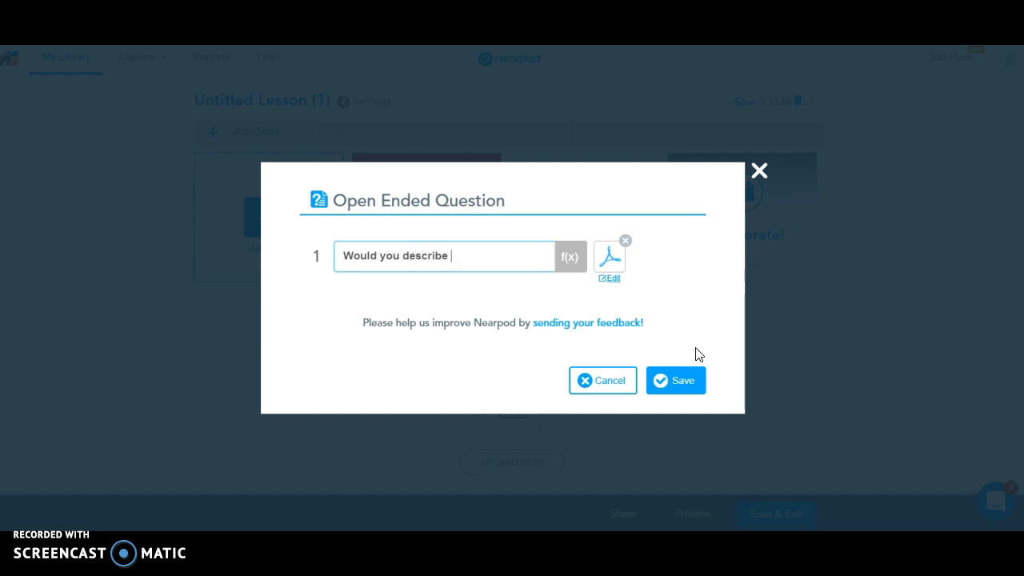
text(e coyote as clever? why)
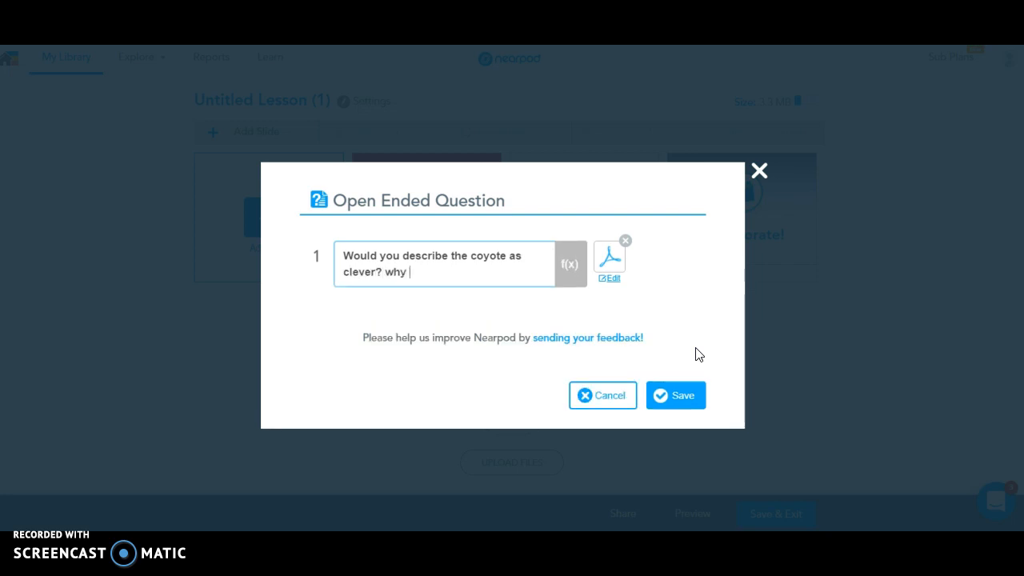
text(? Why or)
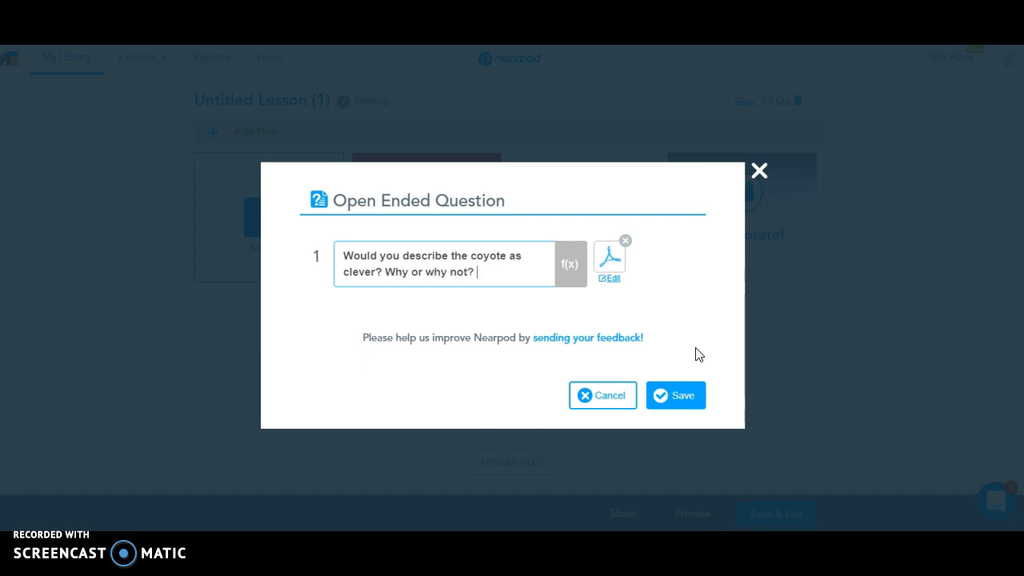
click(677, 396)
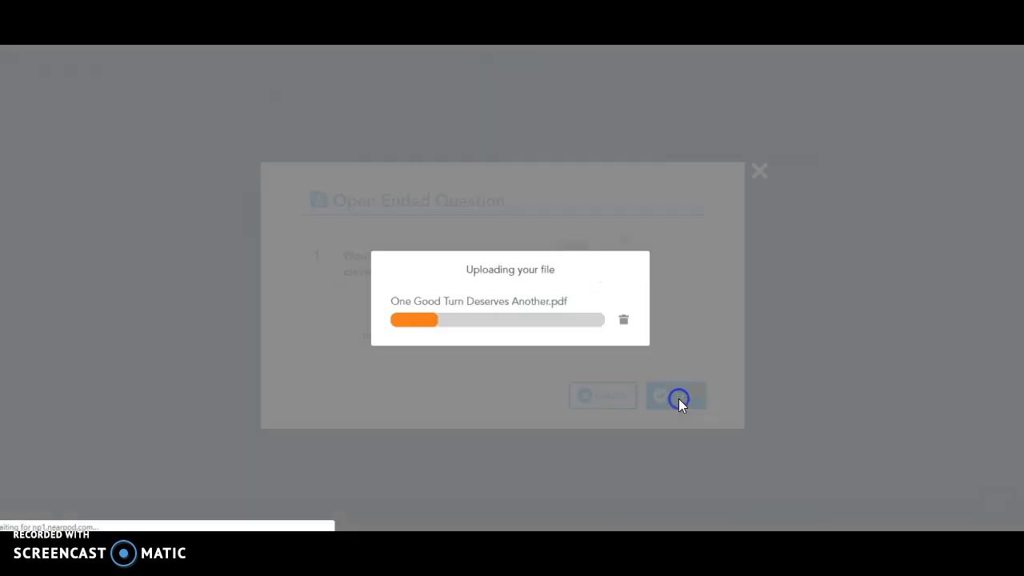